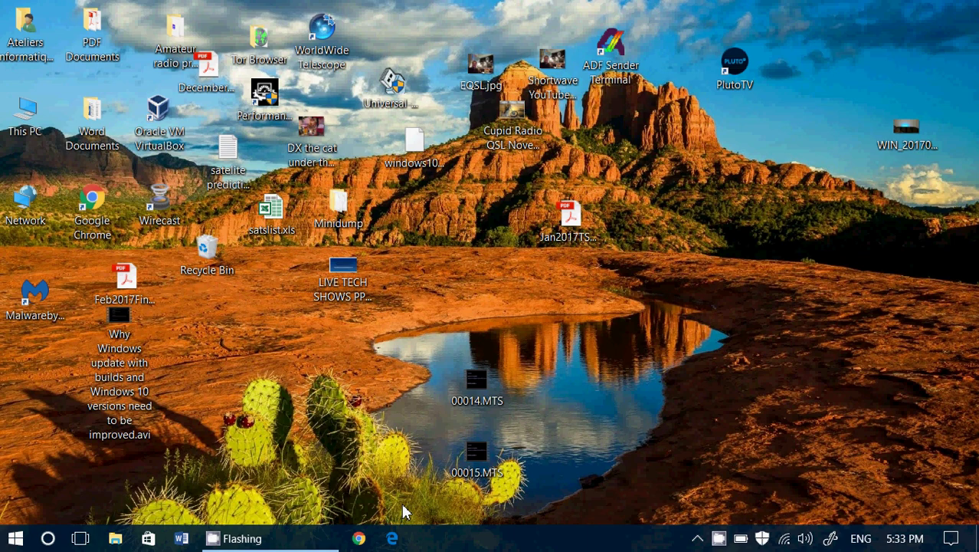
# - Reach Settings' Privacy page via the Action Center and scroll down its left category list
pyautogui.click(951, 538)
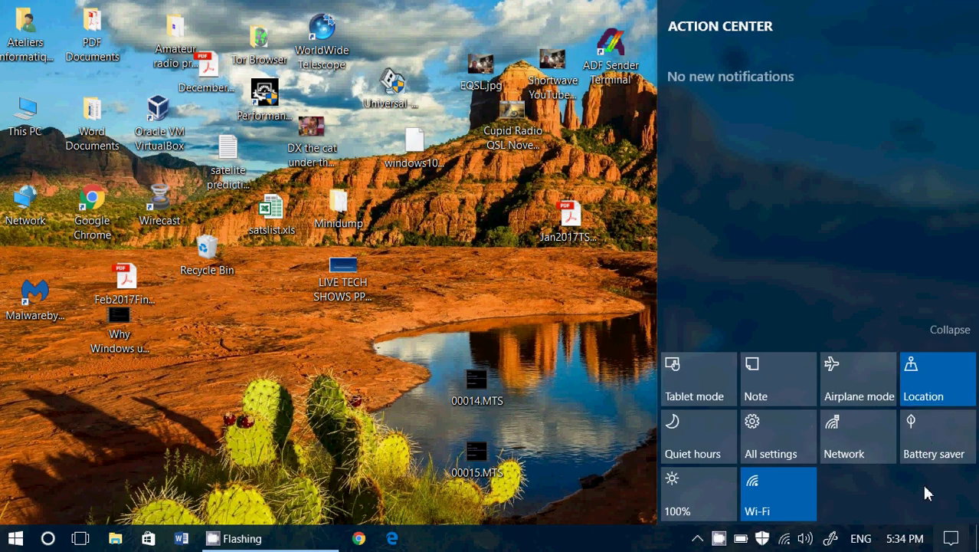
pyautogui.click(777, 423)
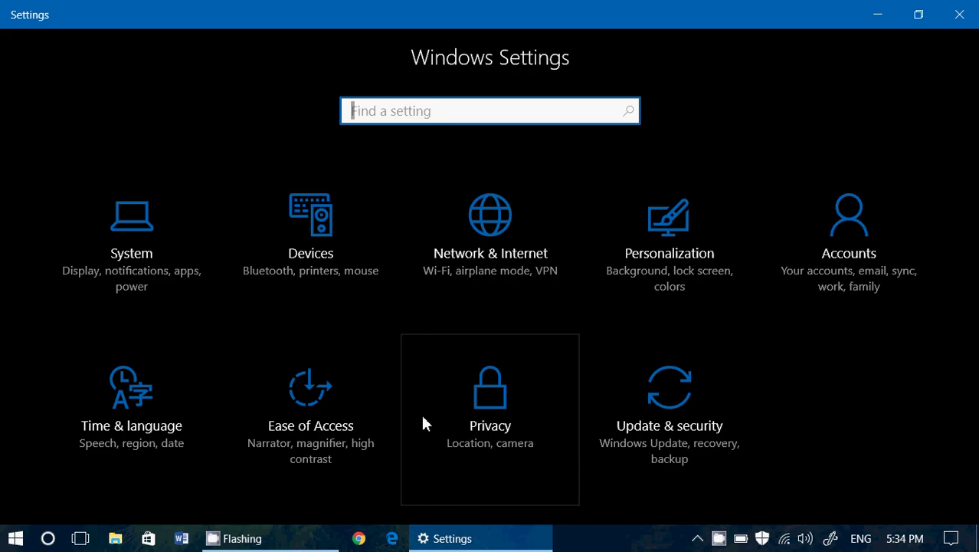
pyautogui.click(490, 410)
pyautogui.scroll(-5, 88, 338)
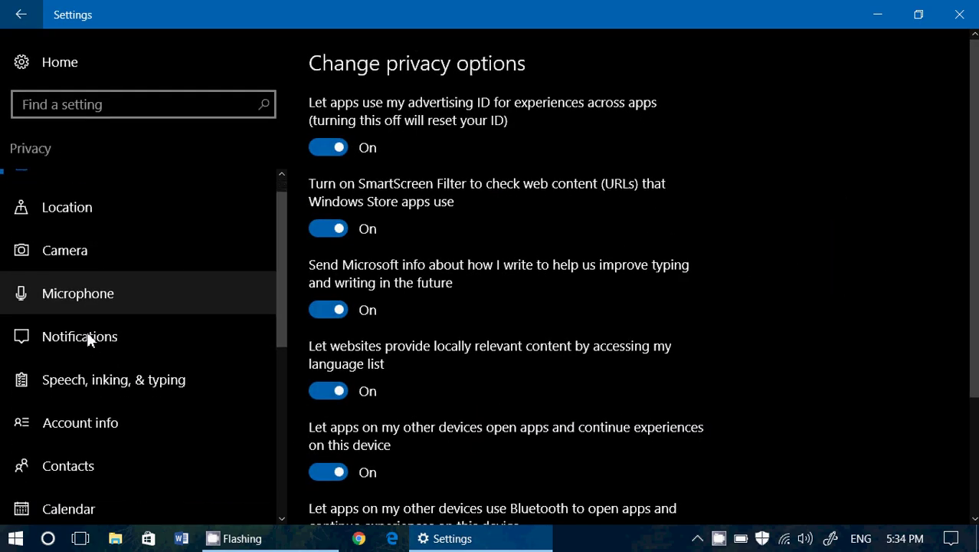
pyautogui.scroll(-4, 87, 337)
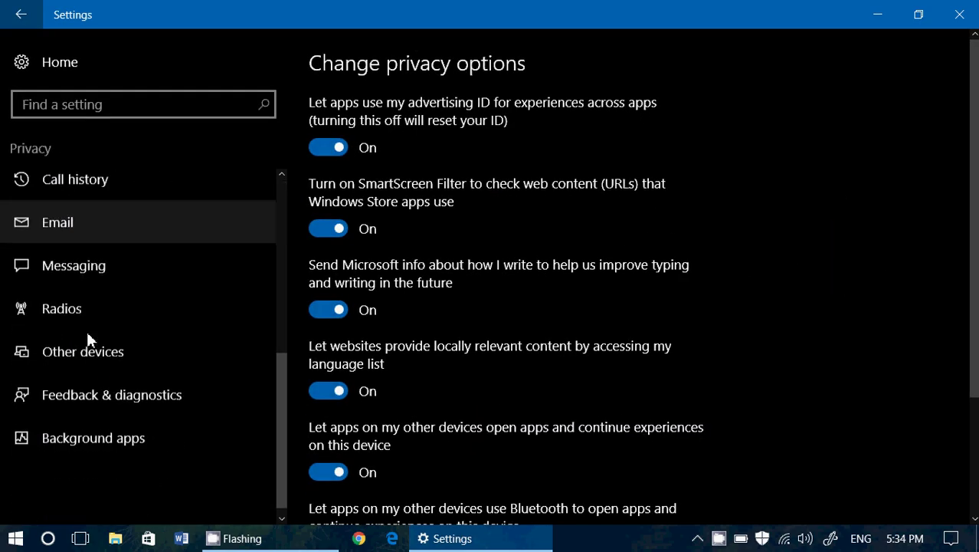
# - Open the Other devices privacy page and review the webcam, rear-panel mic and HDR-CX190 entries
pyautogui.click(132, 345)
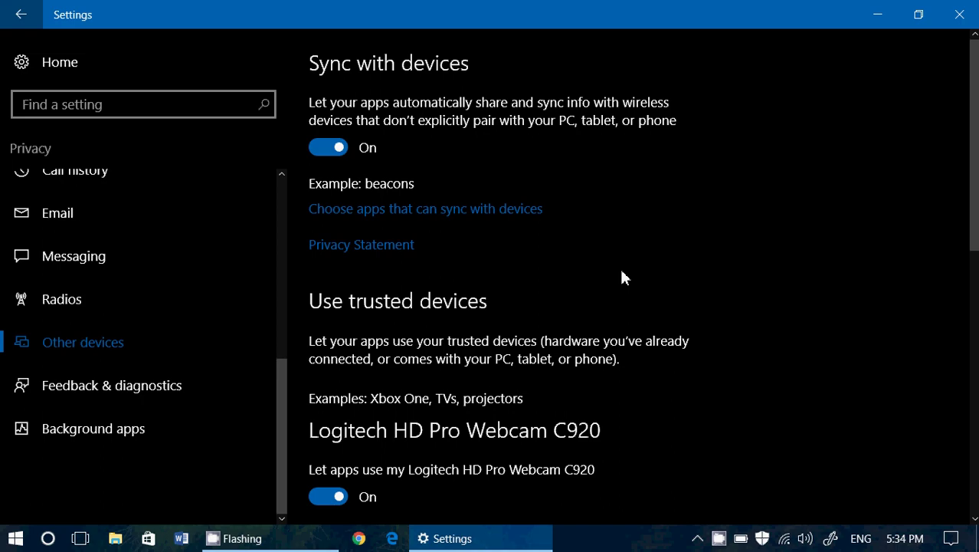
pyautogui.scroll(-3, 623, 278)
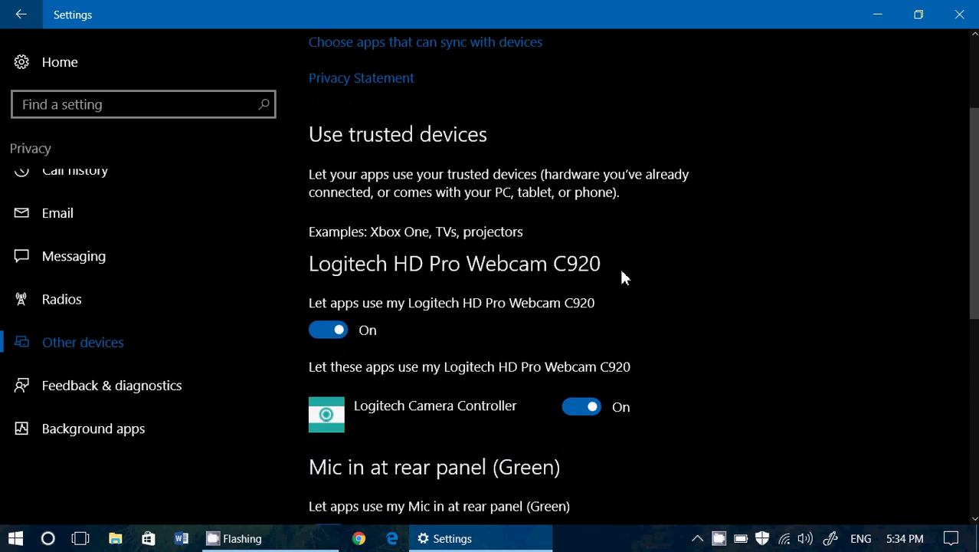
pyautogui.scroll(-2, 623, 278)
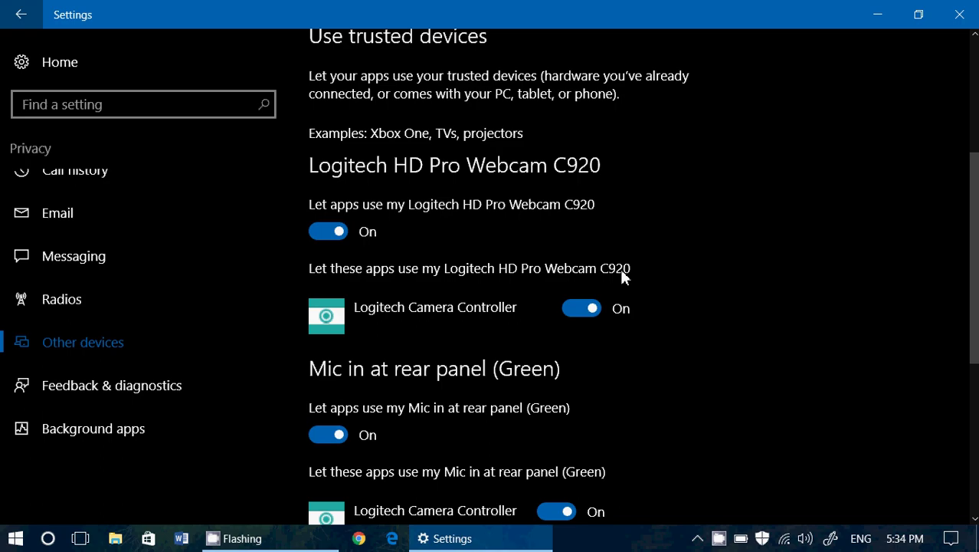
pyautogui.scroll(-3, 622, 277)
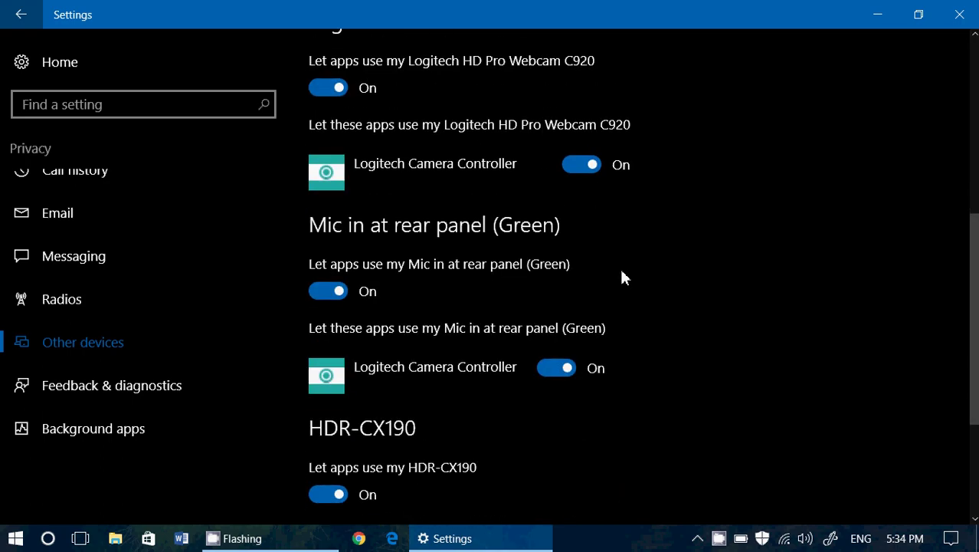
pyautogui.scroll(-4, 622, 278)
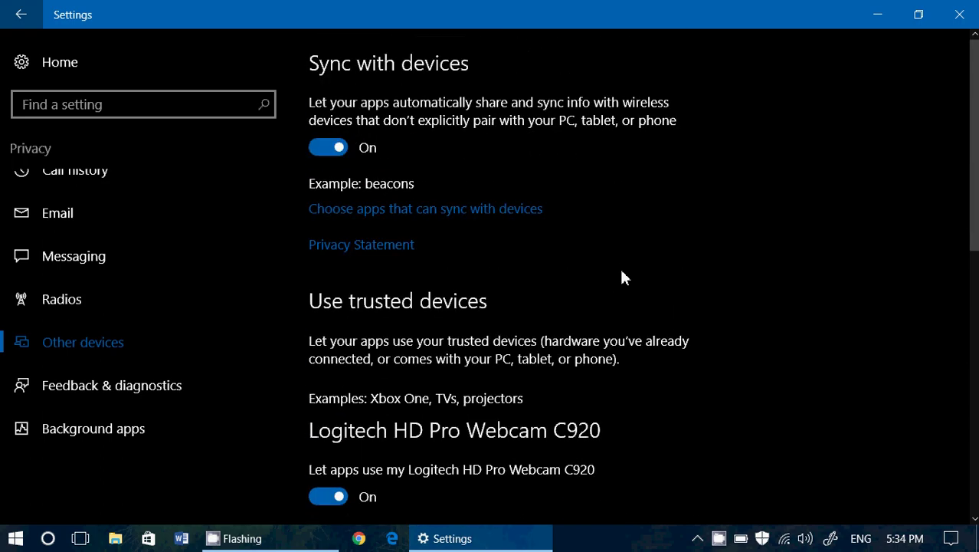
pyautogui.scroll(-4, 622, 278)
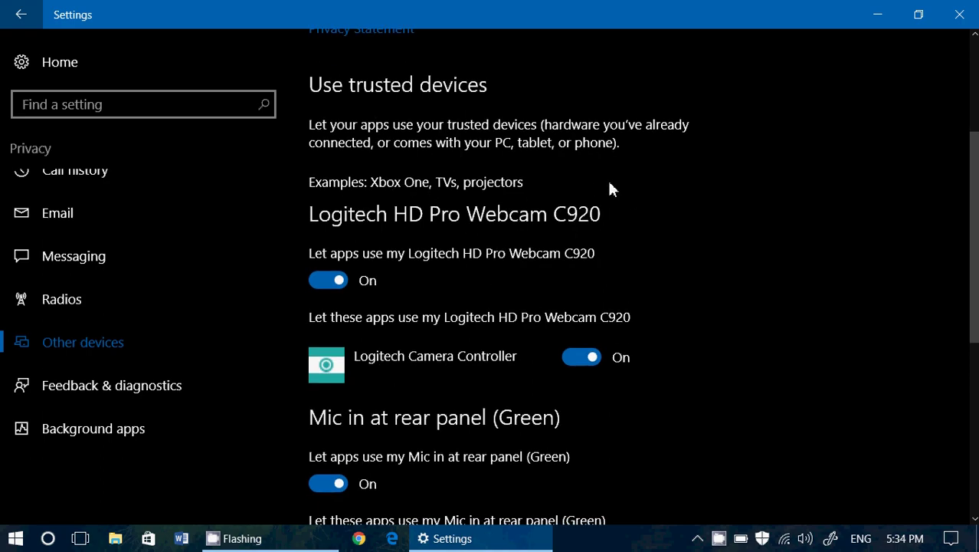
pyautogui.scroll(-3, 451, 297)
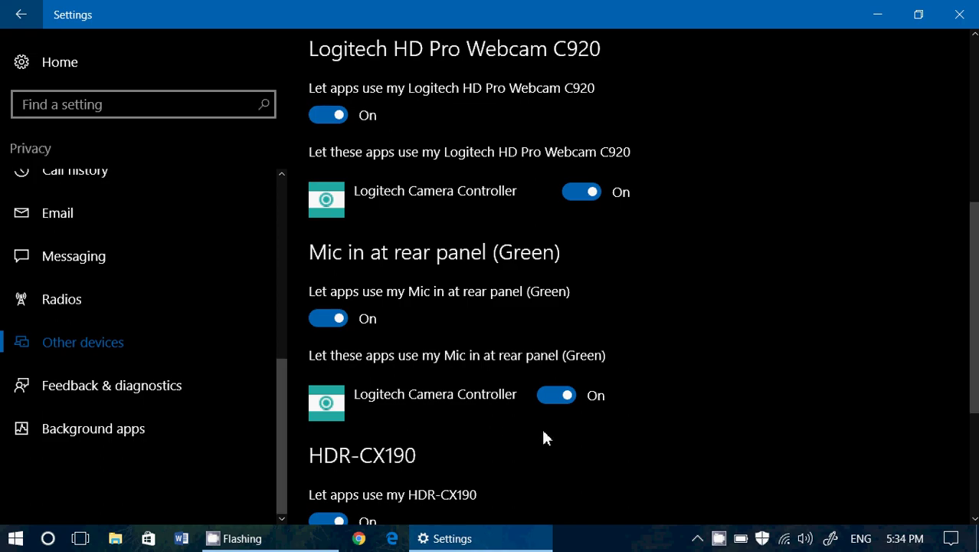
pyautogui.scroll(-3, 541, 426)
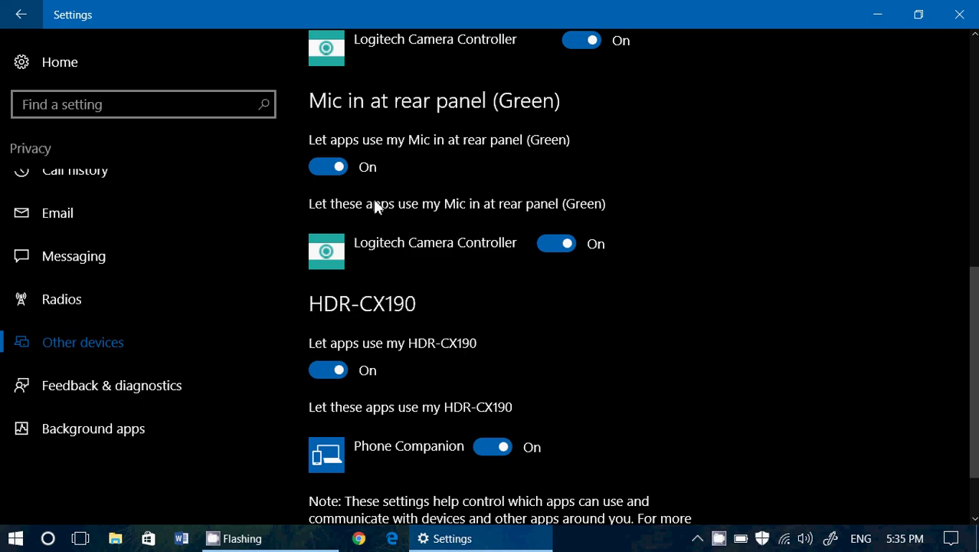
pyautogui.scroll(2, 376, 203)
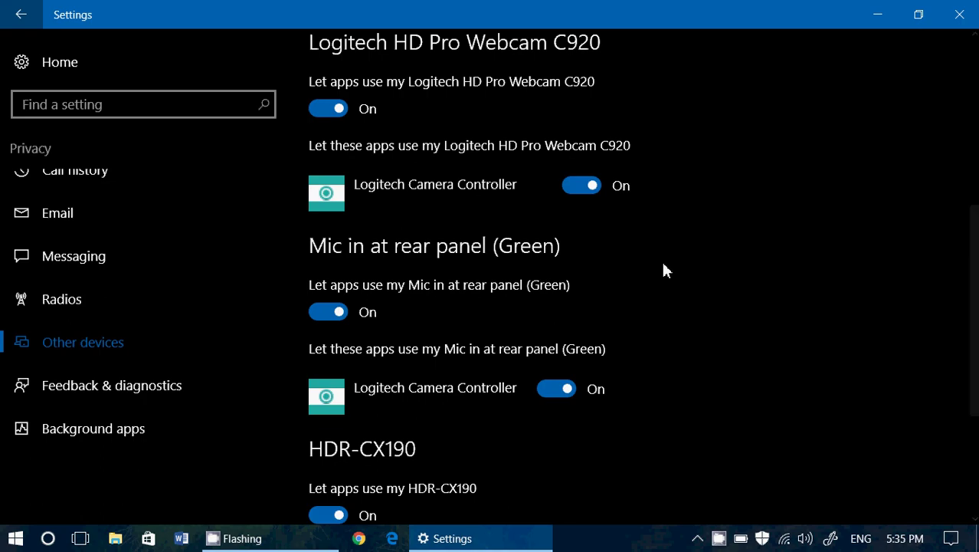
pyautogui.scroll(-3, 826, 315)
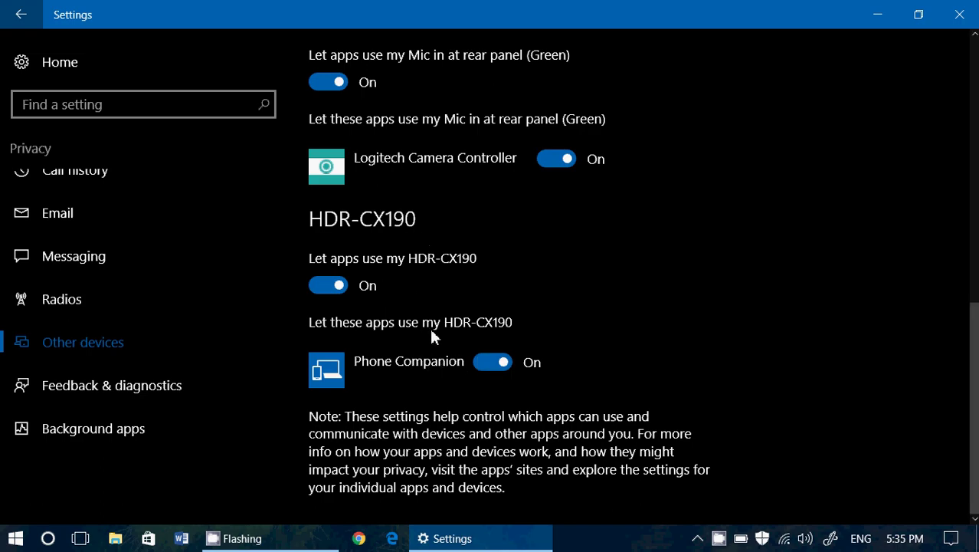
pyautogui.click(484, 363)
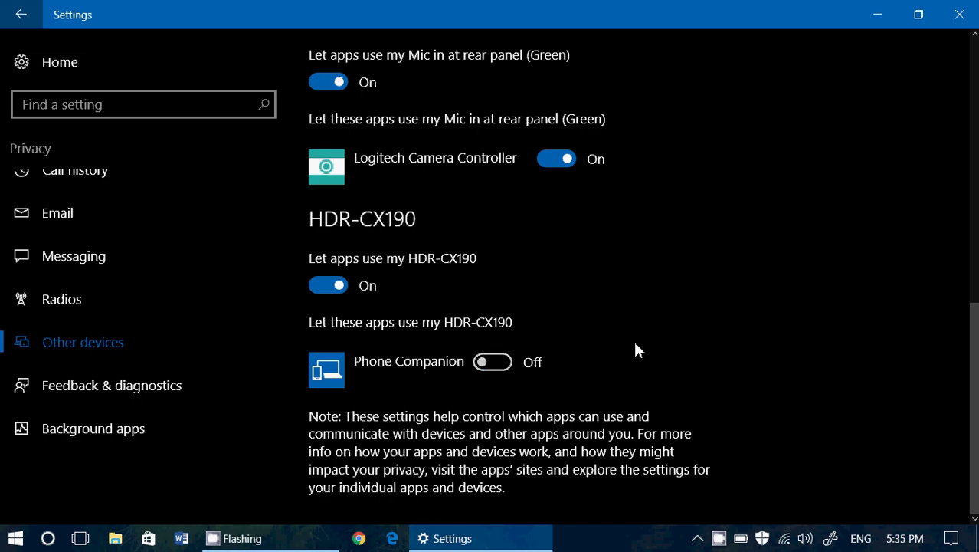
pyautogui.scroll(2, 636, 350)
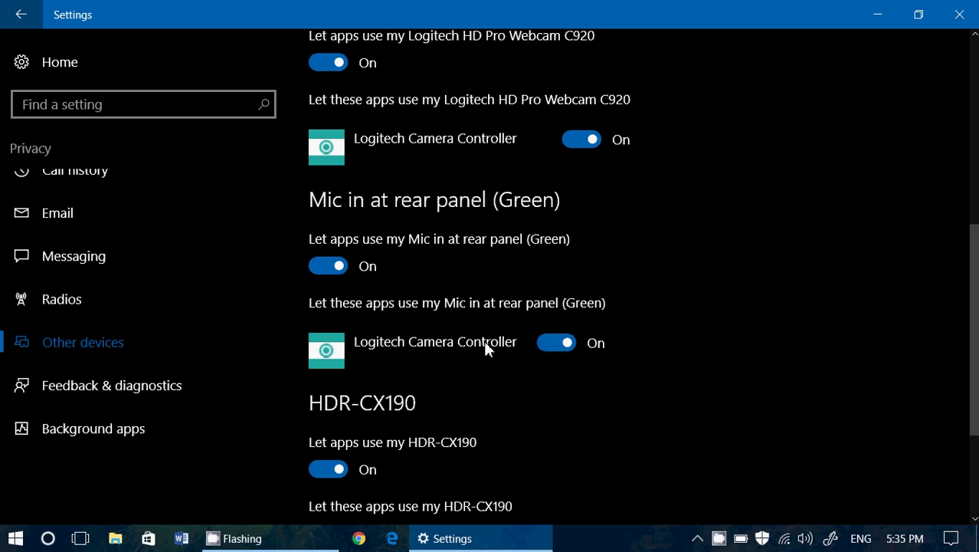
pyautogui.scroll(2, 484, 341)
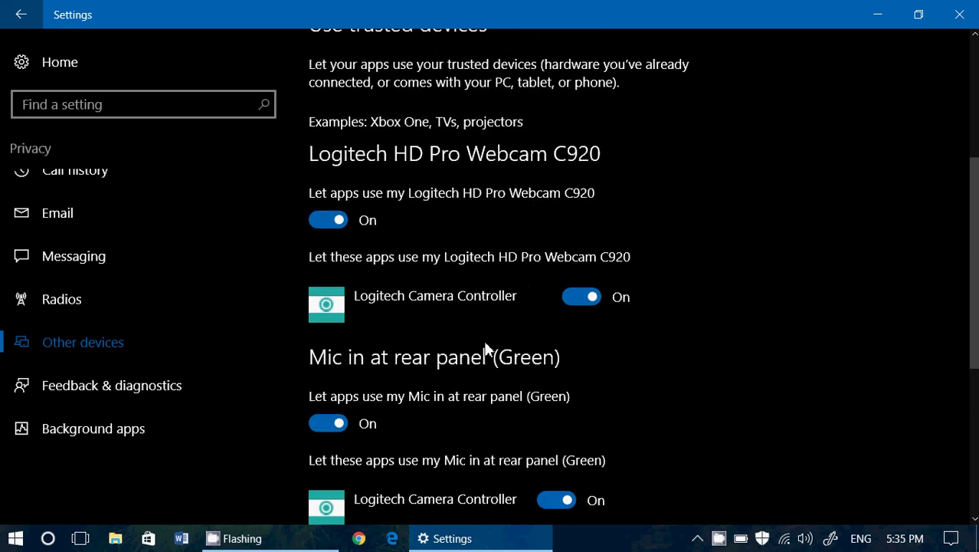
pyautogui.scroll(-1, 663, 405)
pyautogui.scroll(-1, 669, 412)
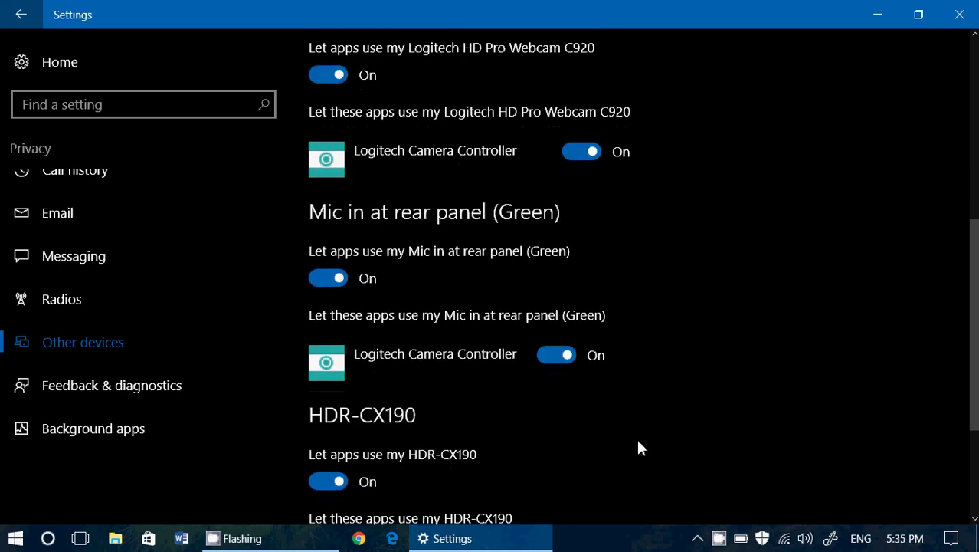
pyautogui.scroll(2, 642, 448)
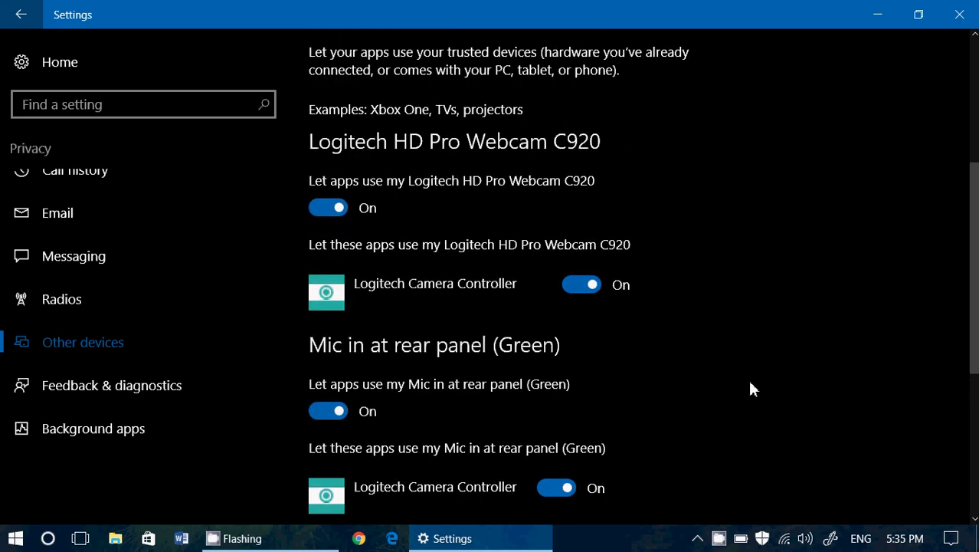
pyautogui.scroll(4, 751, 388)
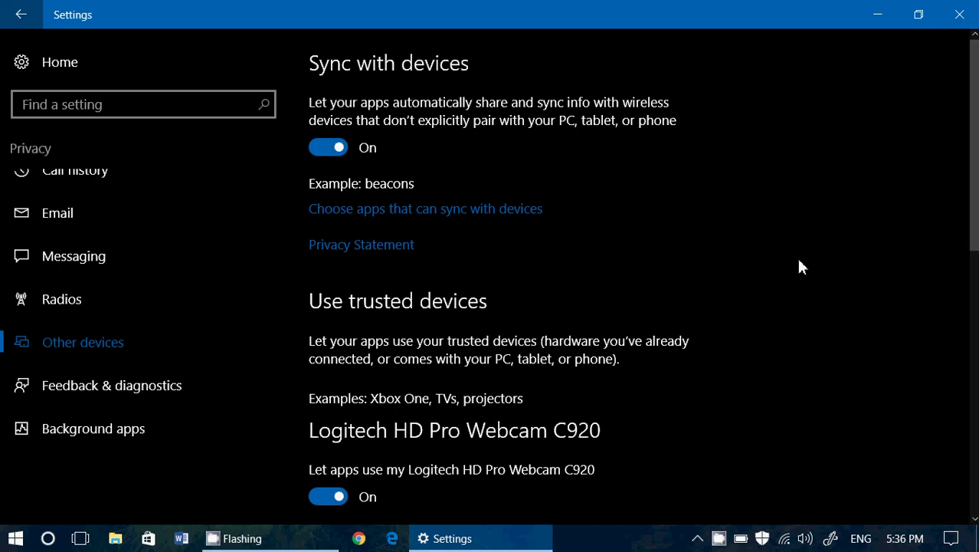
pyautogui.scroll(-10, 754, 267)
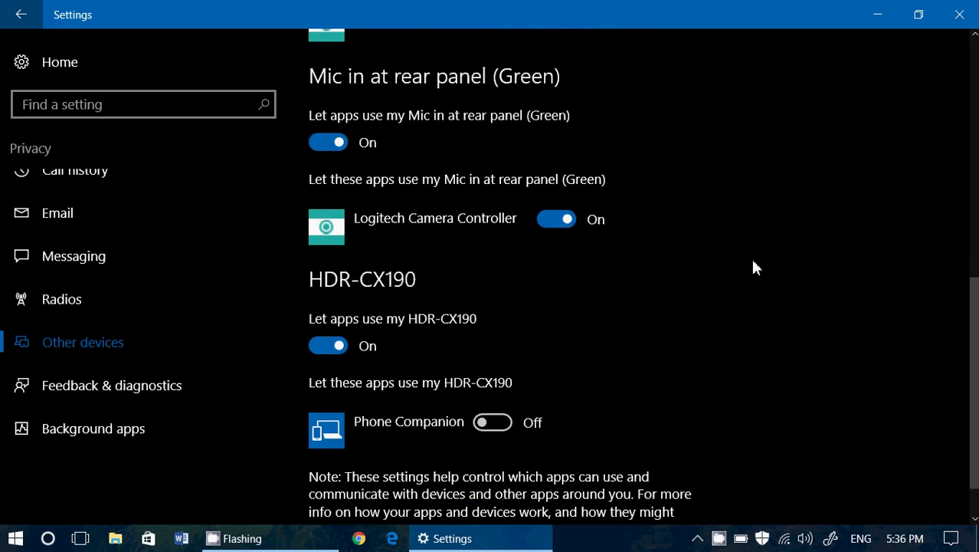
pyautogui.scroll(10, 751, 266)
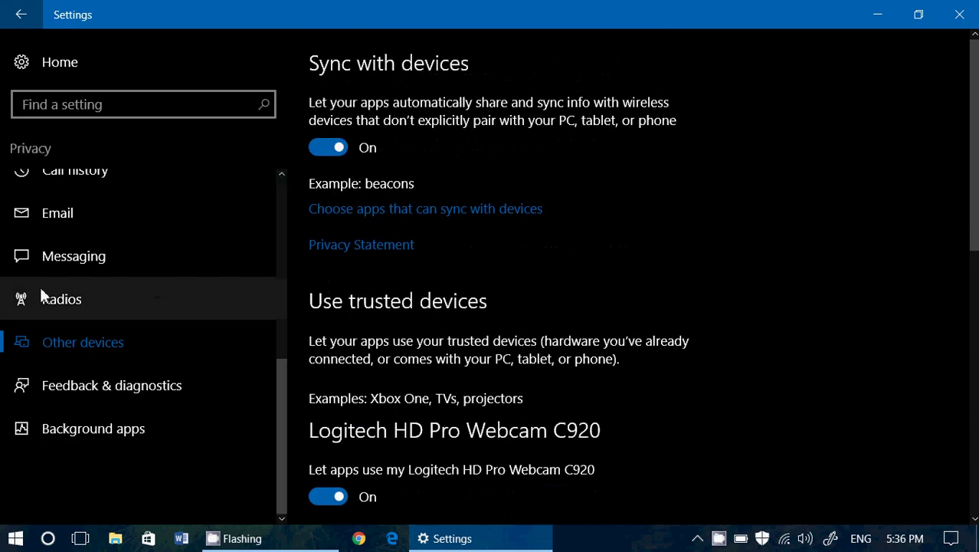
pyautogui.scroll(5, 42, 295)
pyautogui.scroll(1, 46, 260)
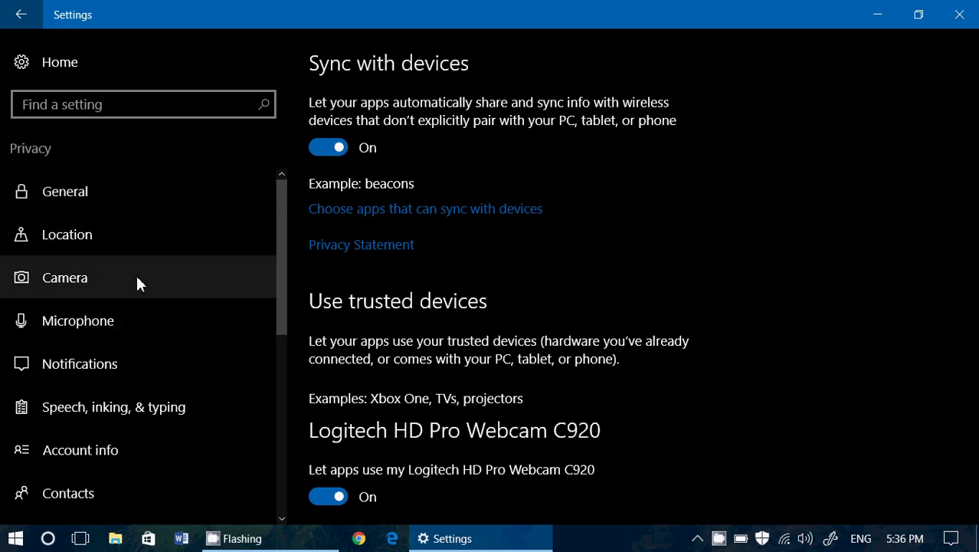
pyautogui.scroll(-5, 194, 410)
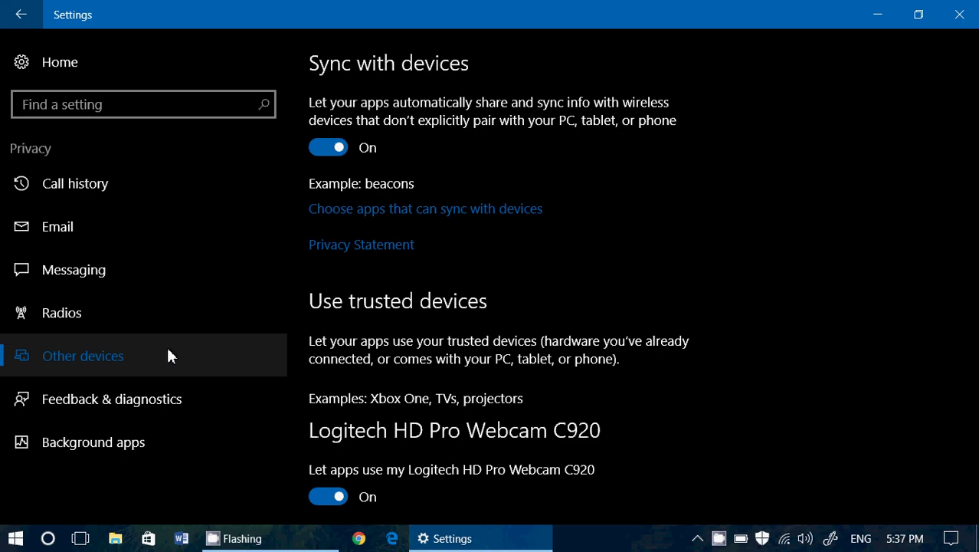
pyautogui.scroll(-3, 691, 246)
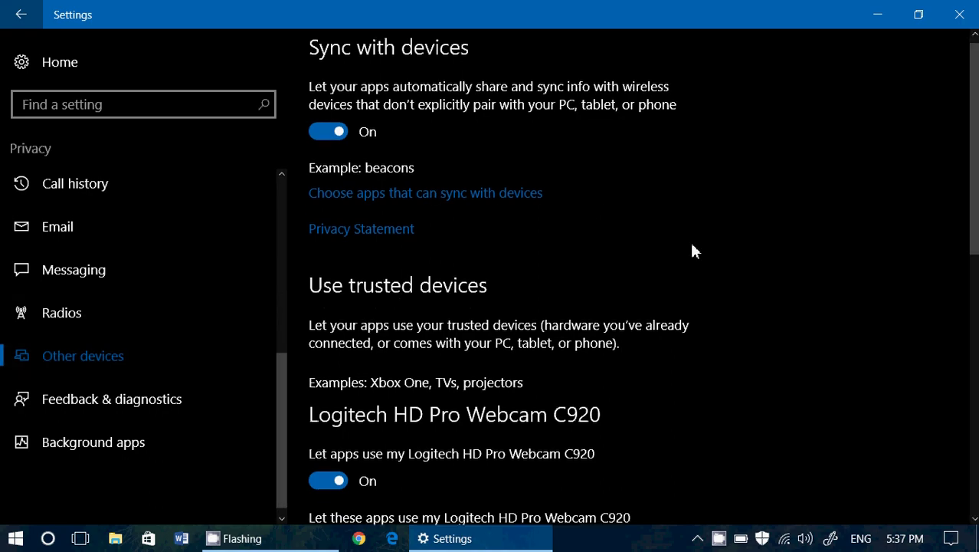
pyautogui.scroll(-3, 692, 252)
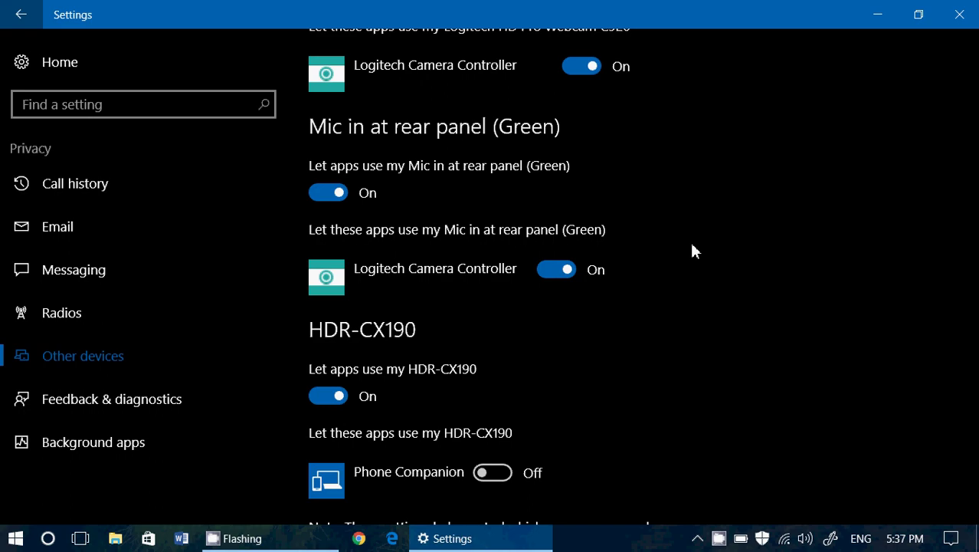
pyautogui.scroll(-3, 692, 251)
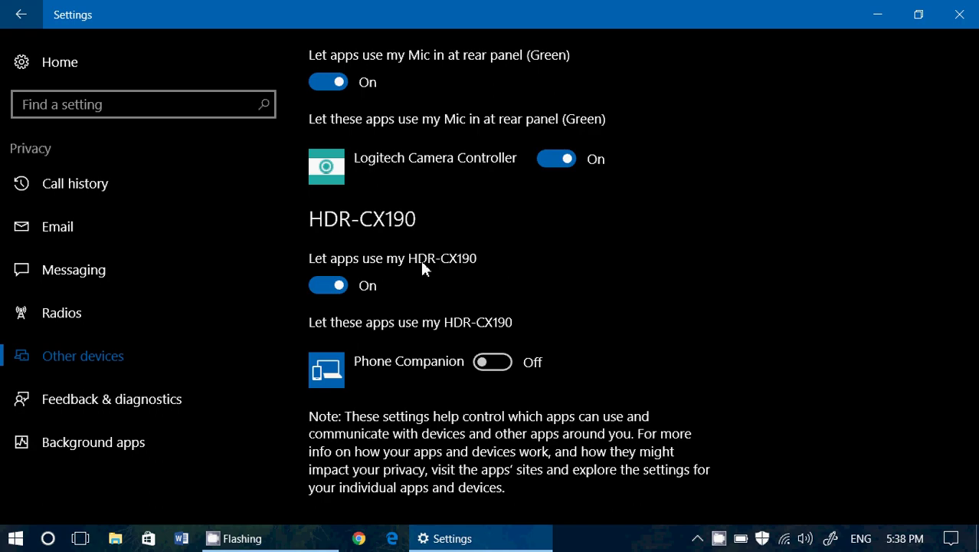
pyautogui.click(719, 538)
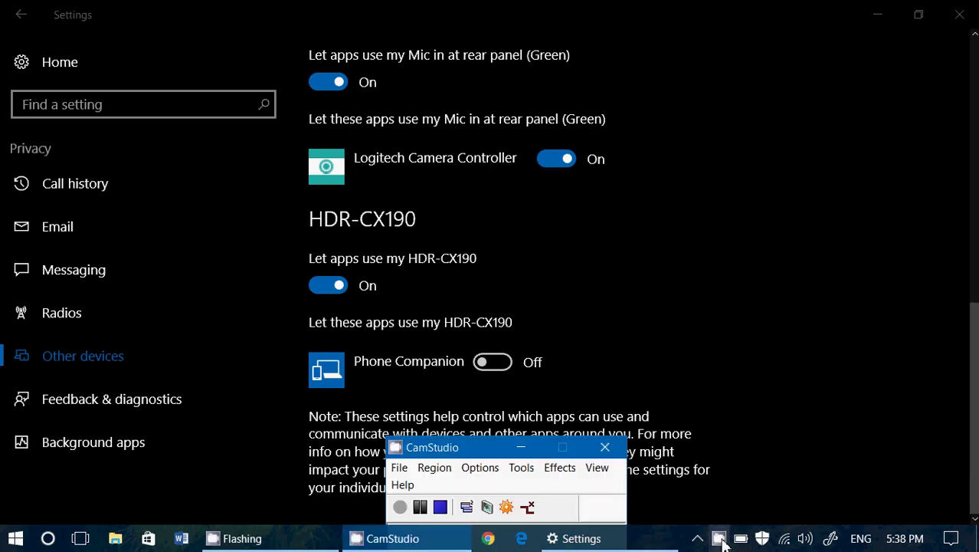